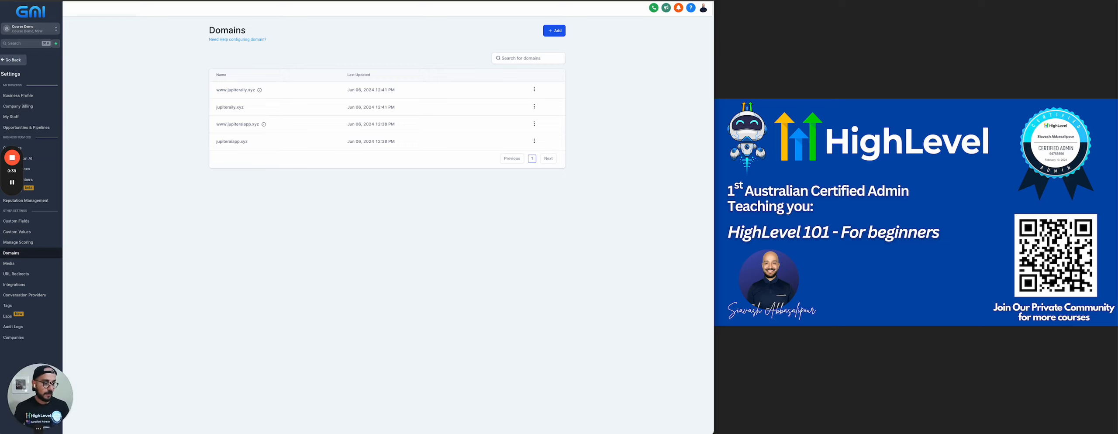
Open the Email Services settings and start creating a dedicated sending domain
drag(50, 383, 144, 313)
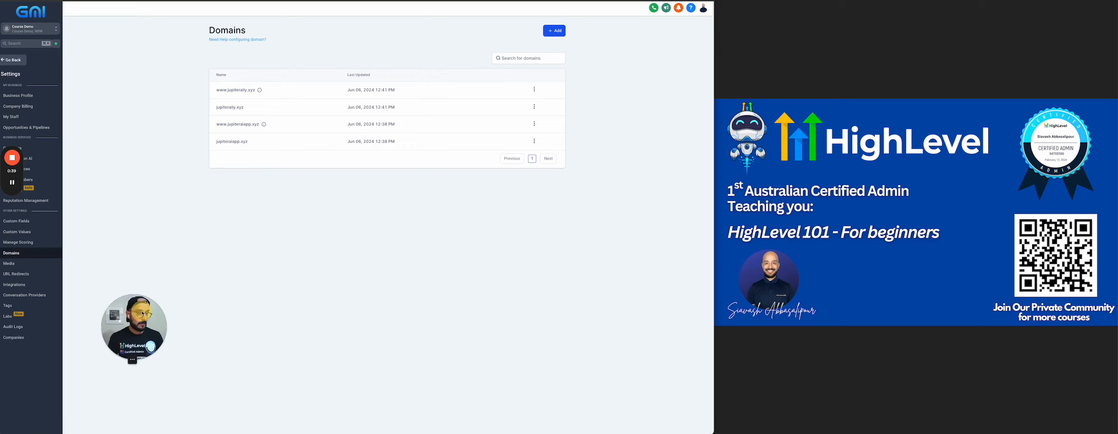
click(13, 60)
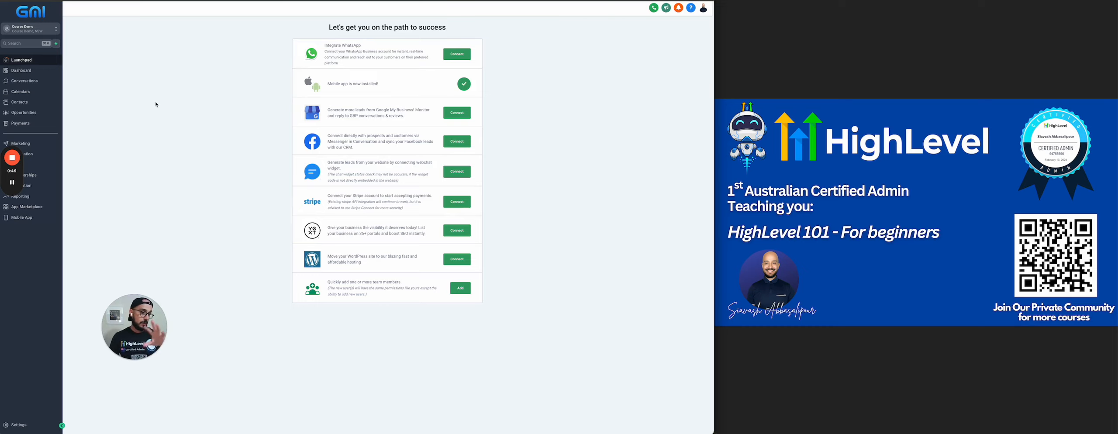
click(19, 425)
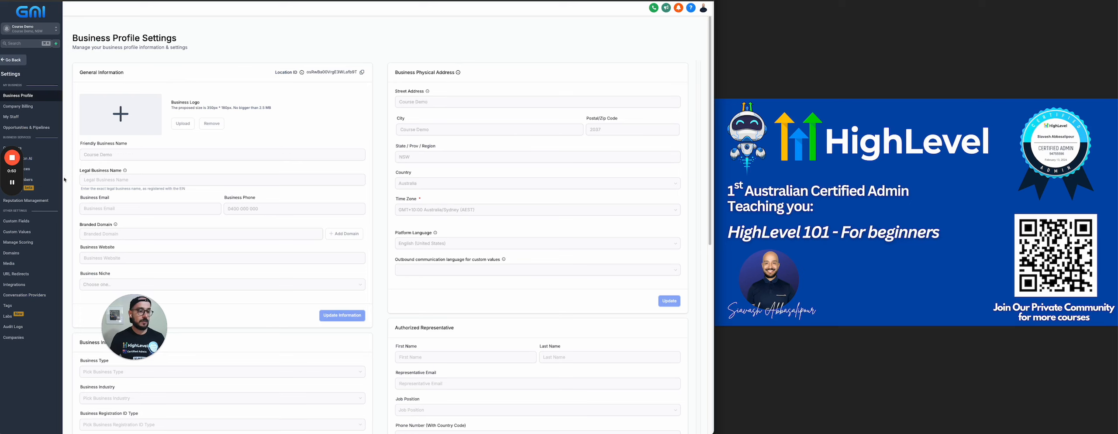
drag(12, 171, 905, 45)
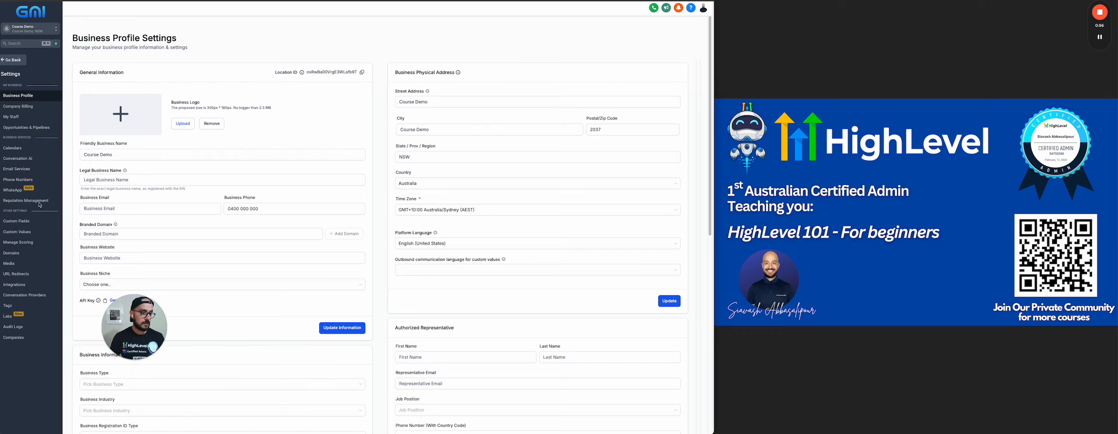
click(18, 173)
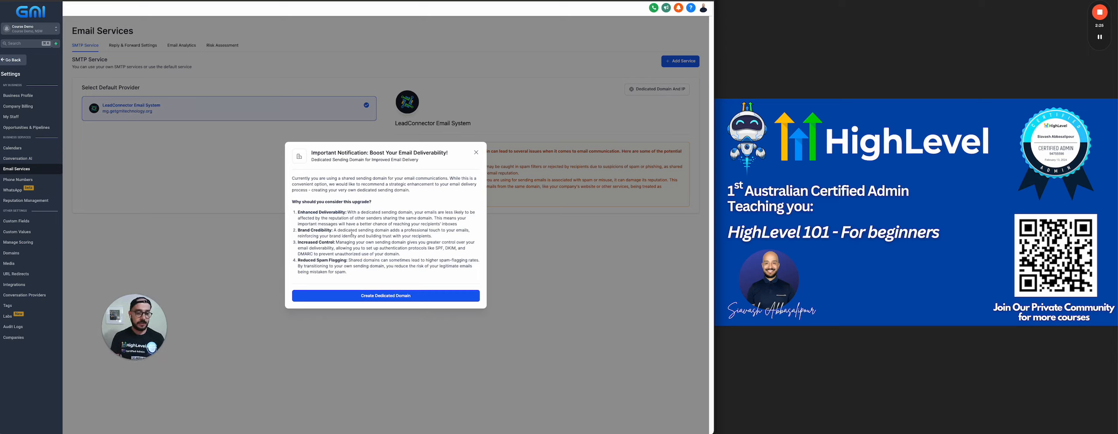
click(397, 298)
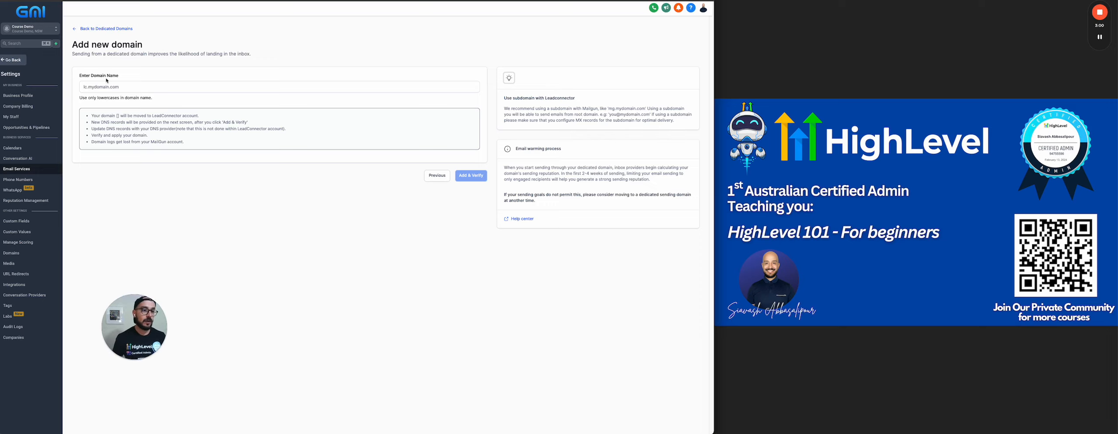
Copy getmedimateai.xyz from the Cloudflare DNS records page and paste it as the new dedicated domain's name
key(ctrl+Tab)
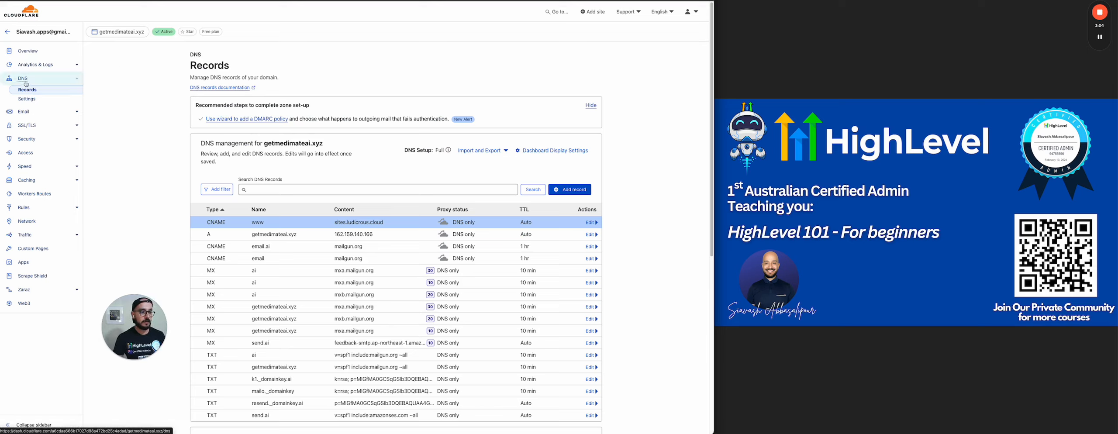
drag(264, 144, 324, 144)
right_click(307, 145)
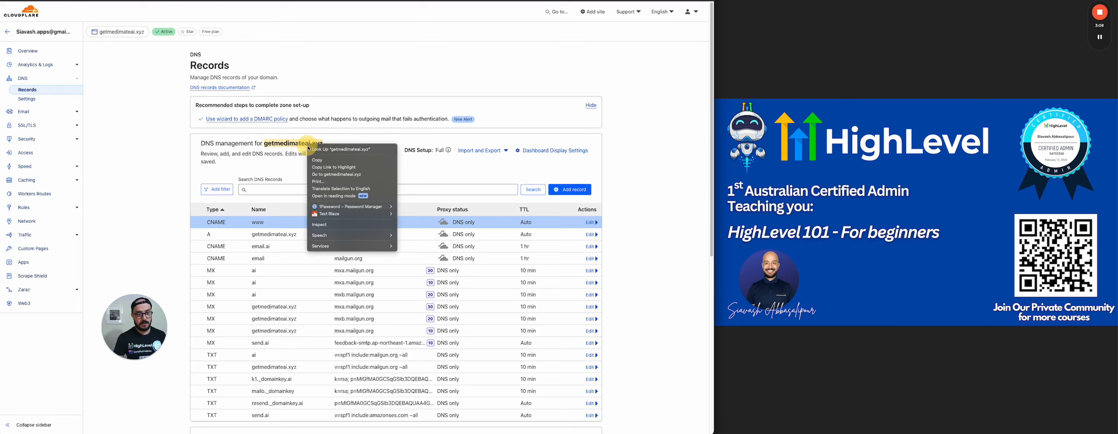
click(320, 162)
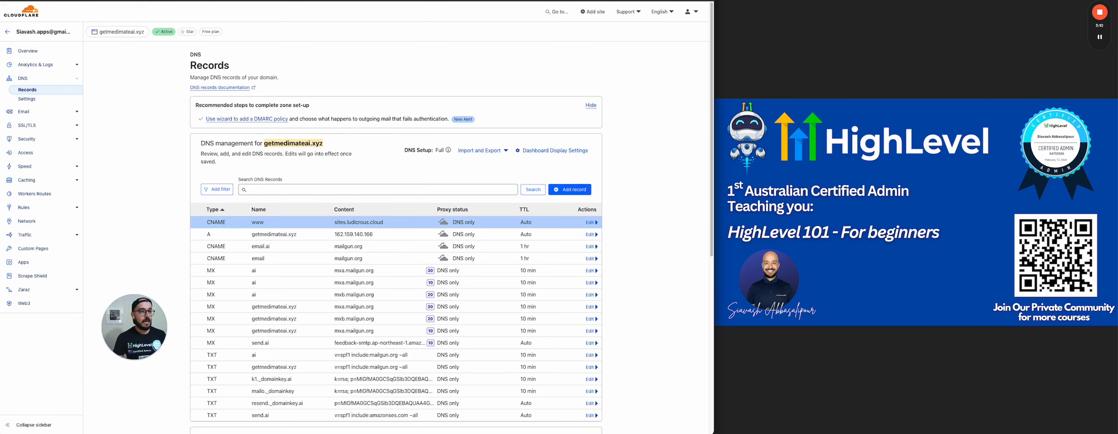
key(ctrl+shift+Tab)
click(96, 89)
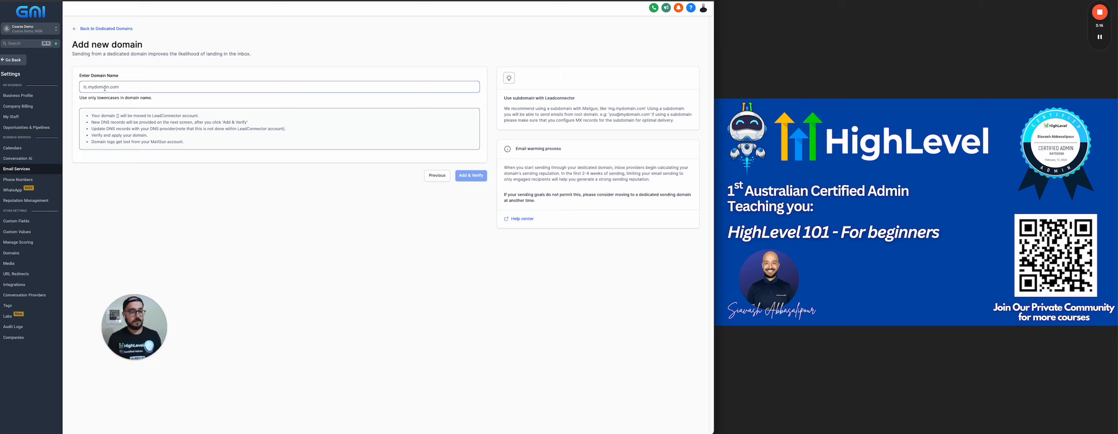
right_click(105, 89)
click(118, 136)
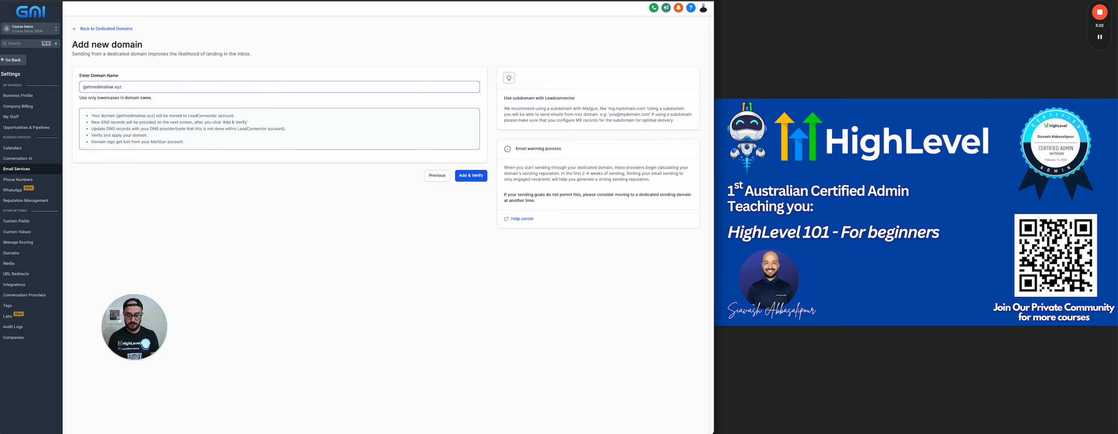
Prefix the domain name with "mg." to make mg.getmedimateai.xyz and submit it for adding and verification
click(84, 87)
text(mg.)
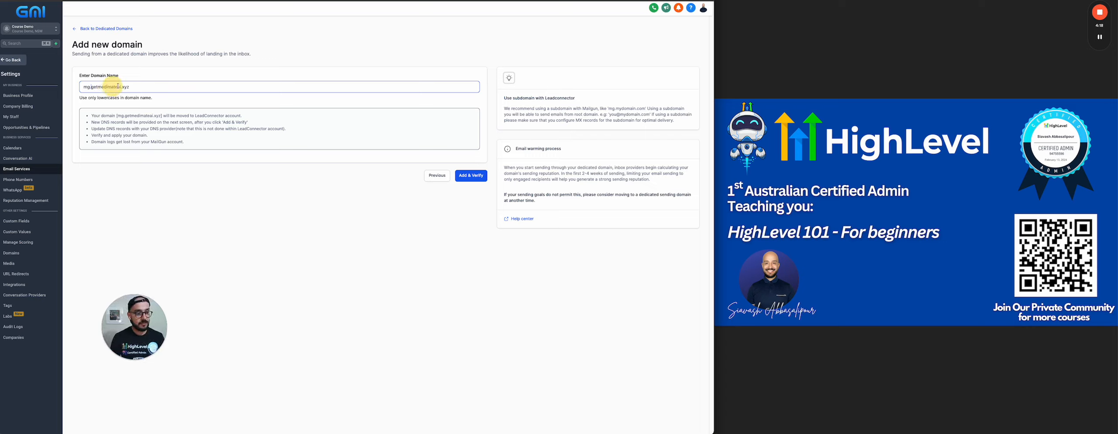
click(157, 177)
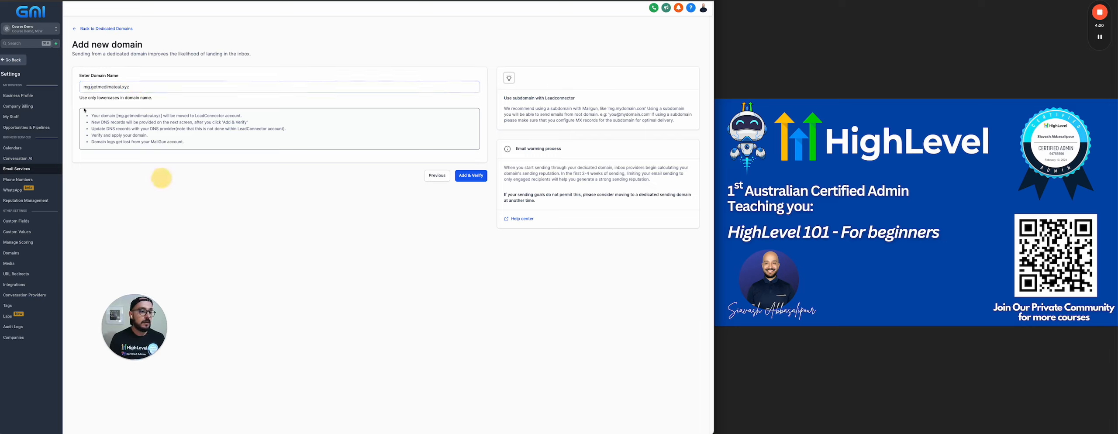
click(82, 87)
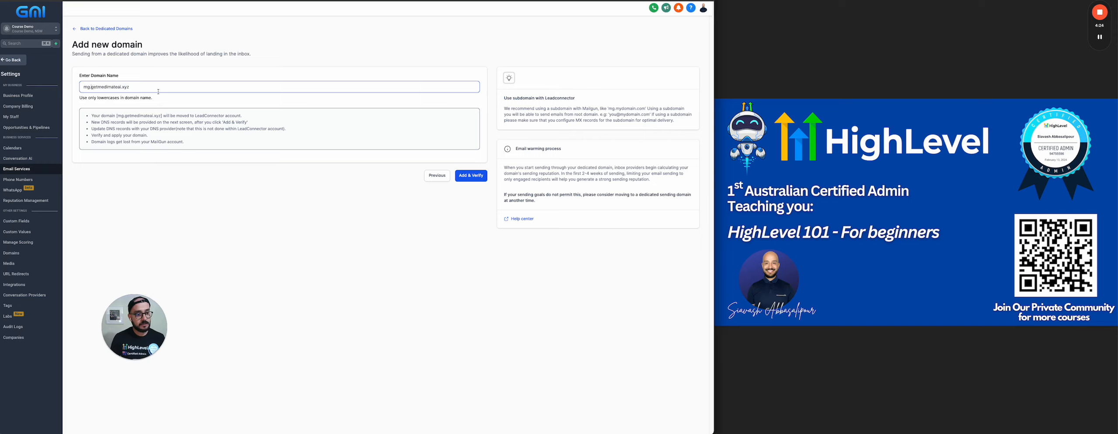
click(82, 87)
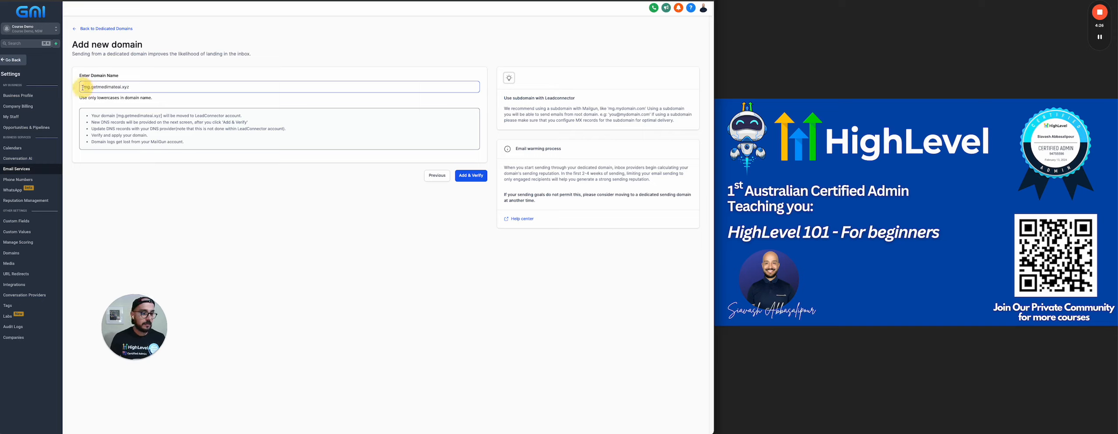
click(162, 169)
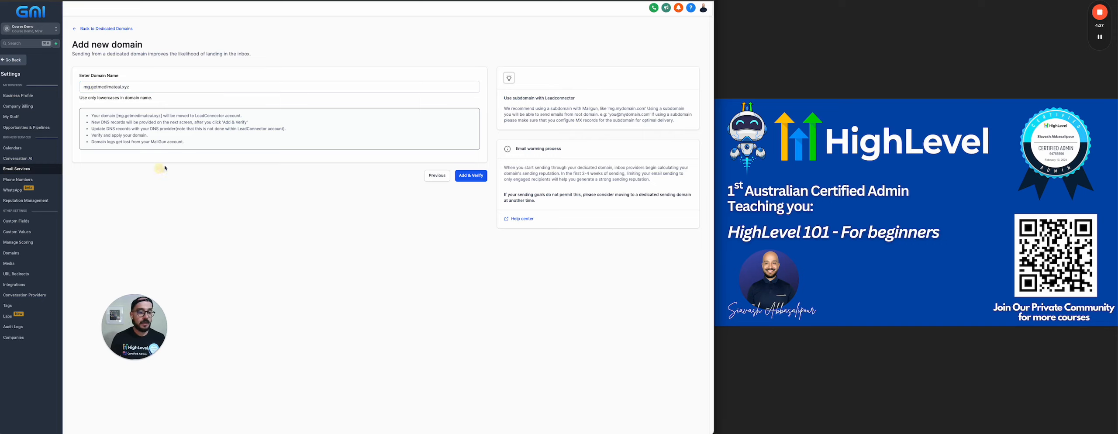
click(467, 176)
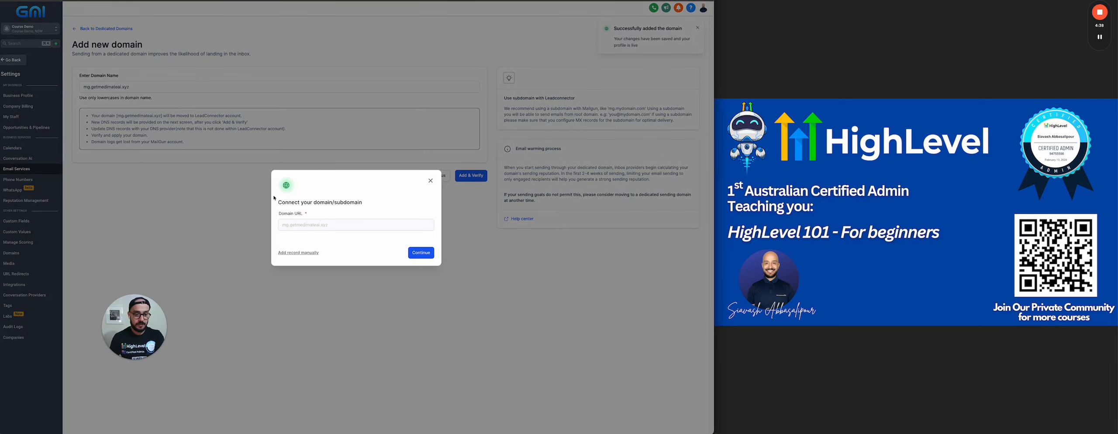
Connect the mg.getmedimateai.xyz subdomain through Cloudflare and authorize LeadConnector to add its DNS records
drag(278, 204, 369, 202)
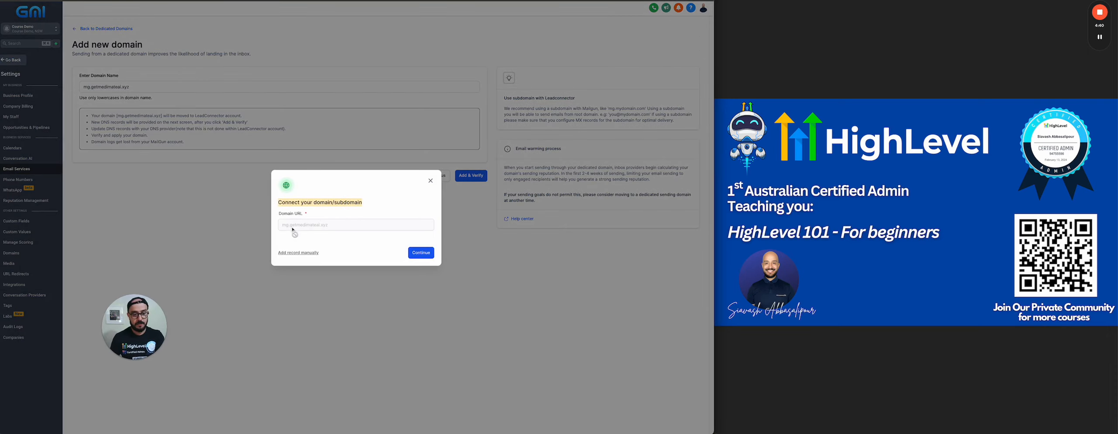
click(421, 253)
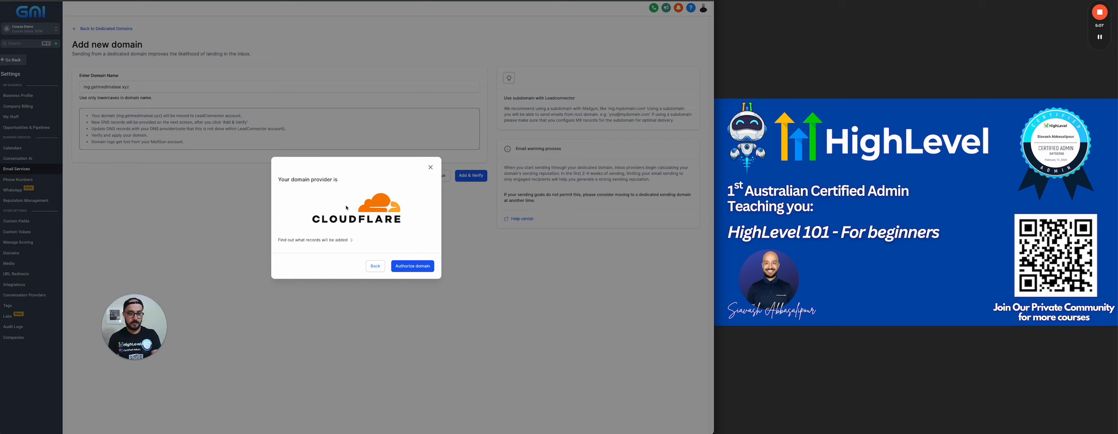
click(415, 271)
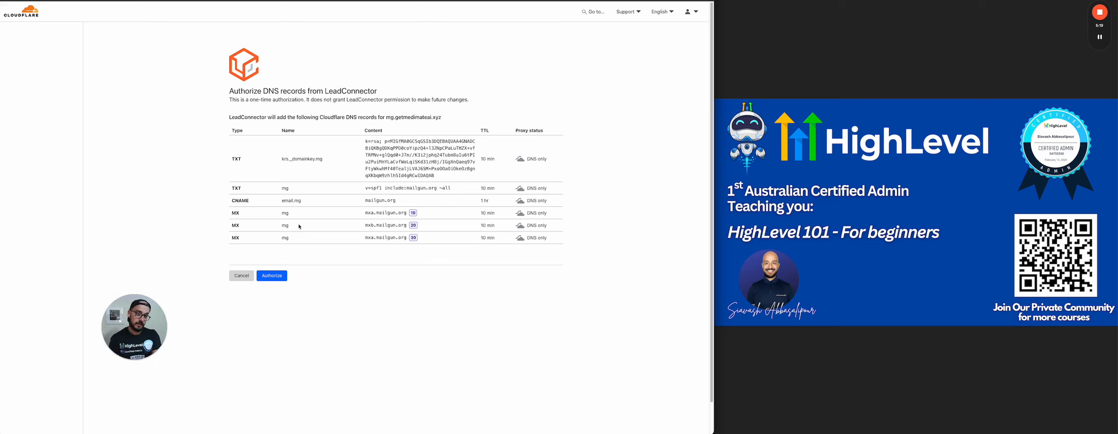
click(273, 278)
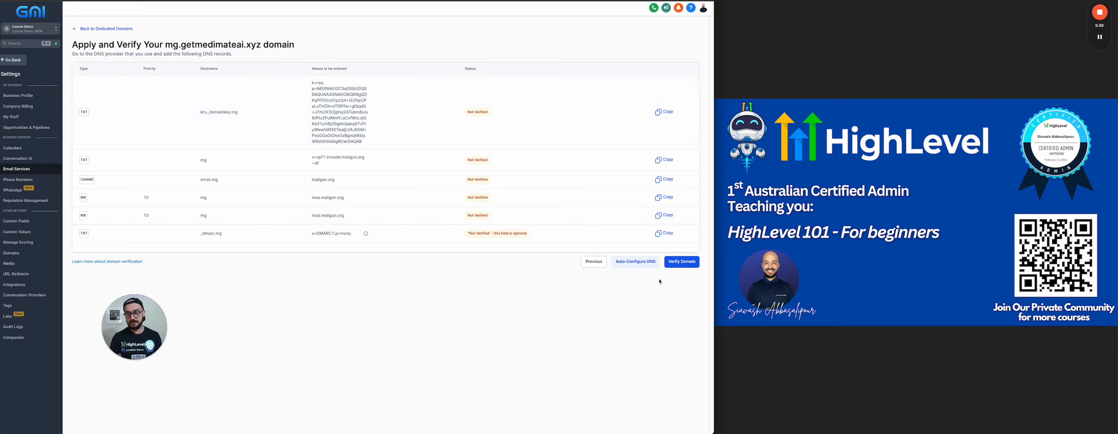
Verify the mg.getmedimateai.xyz domain, returning to the dedicated domains list and repeating the DNS check as needed
click(679, 264)
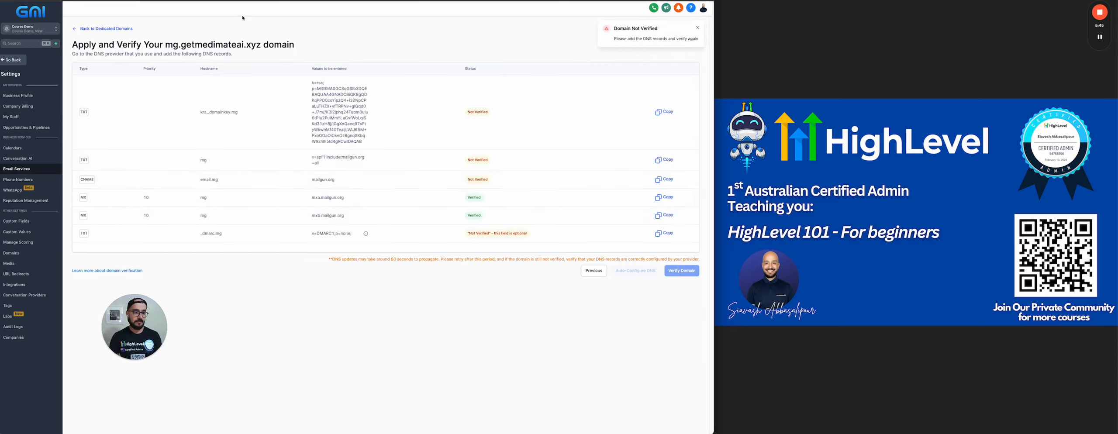
click(108, 29)
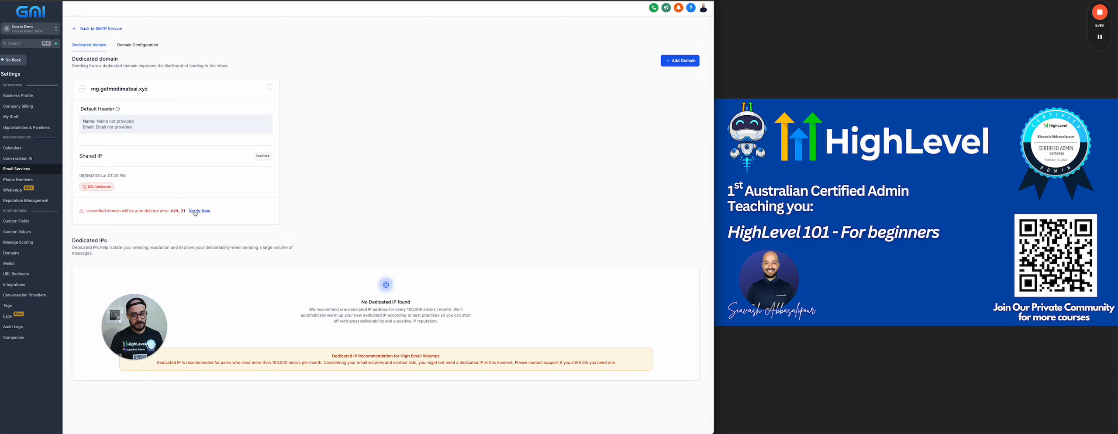
click(197, 211)
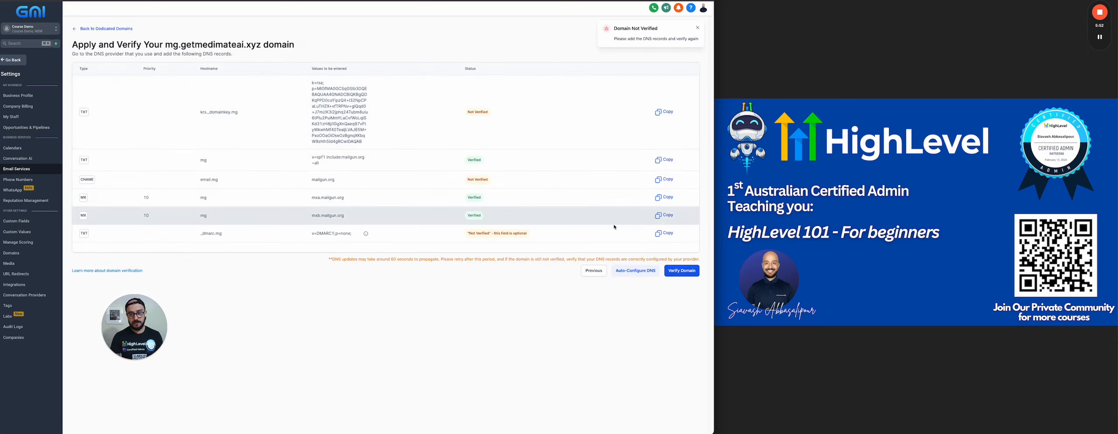
click(680, 275)
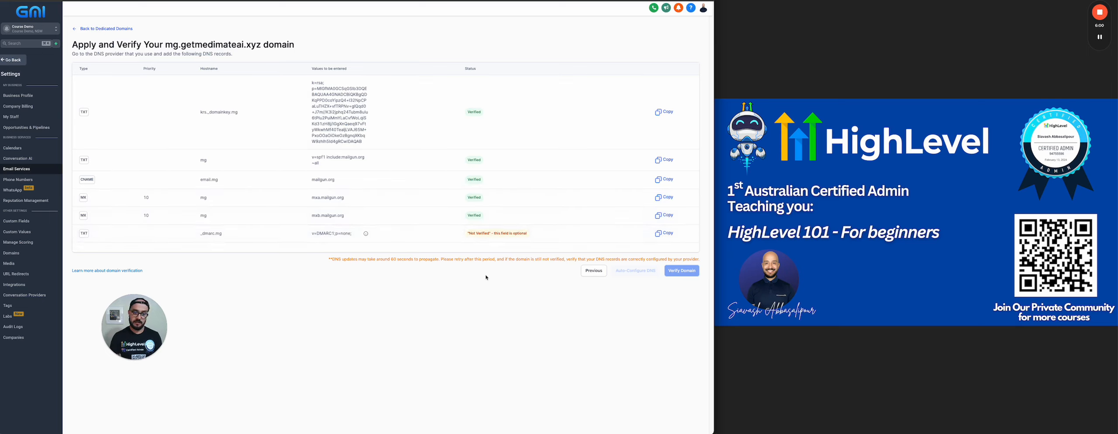
click(122, 30)
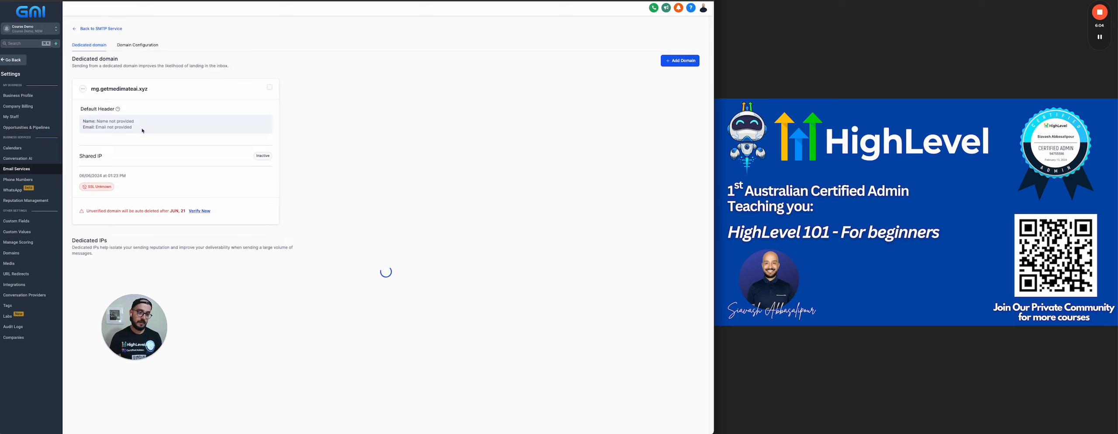
click(199, 212)
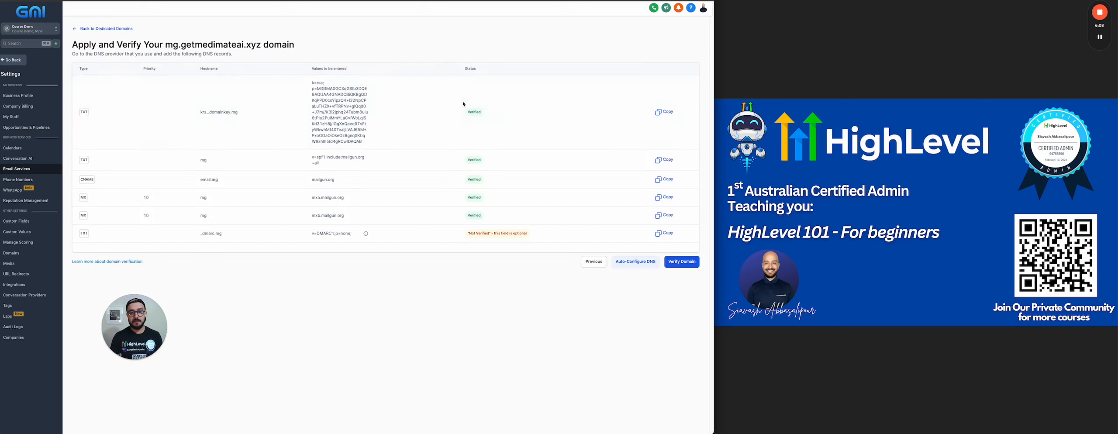
click(680, 265)
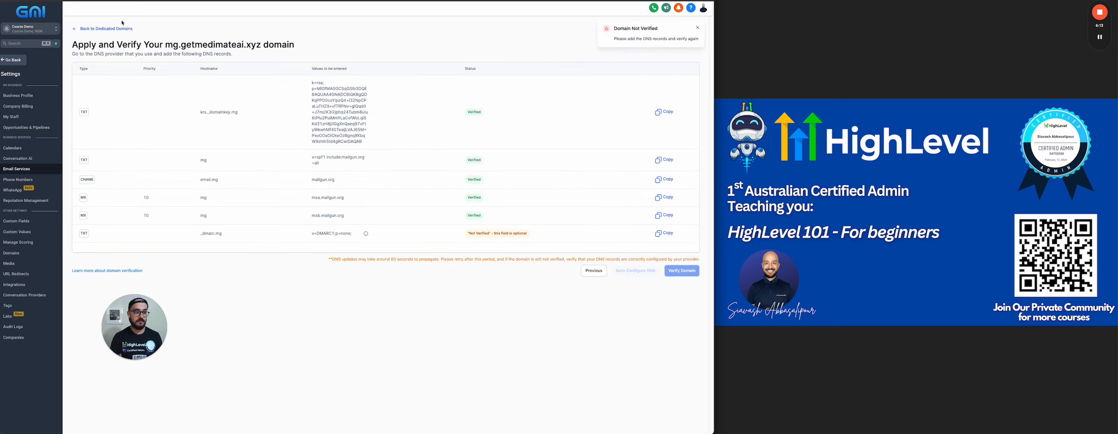
click(107, 29)
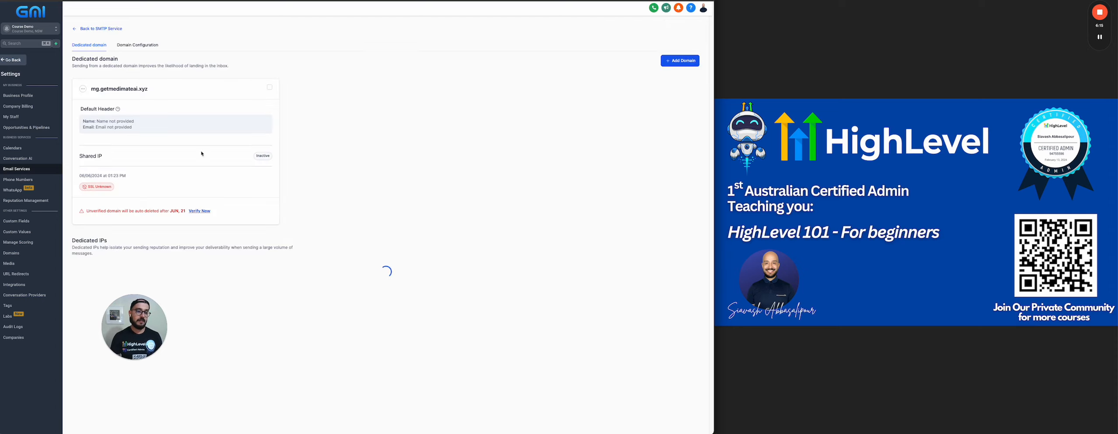
click(207, 210)
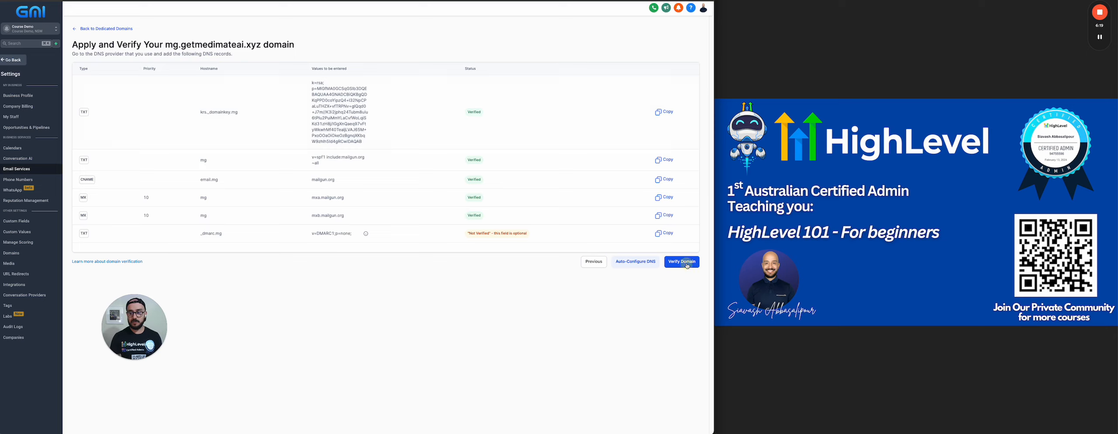
click(687, 264)
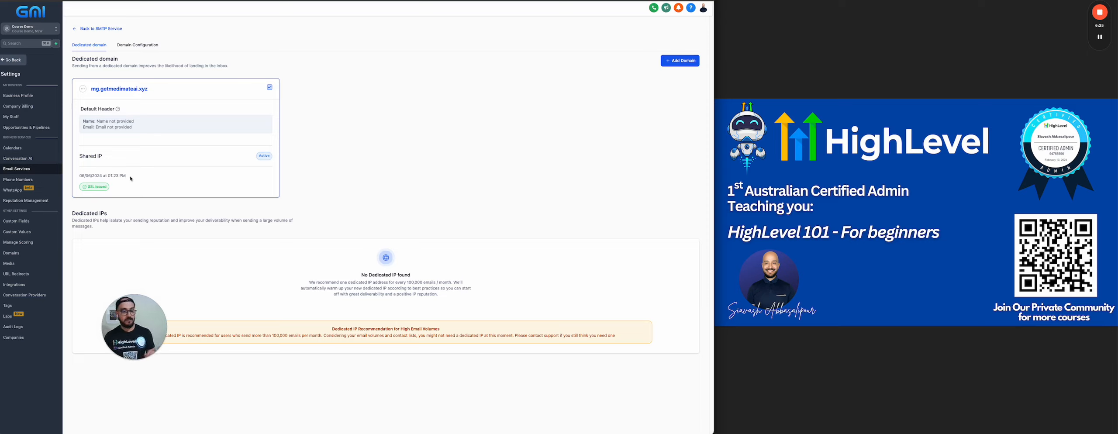
Run verification from the mg.getmedimateai.xyz domain's options and examine the optional _dmarc.mg TXT record
click(82, 87)
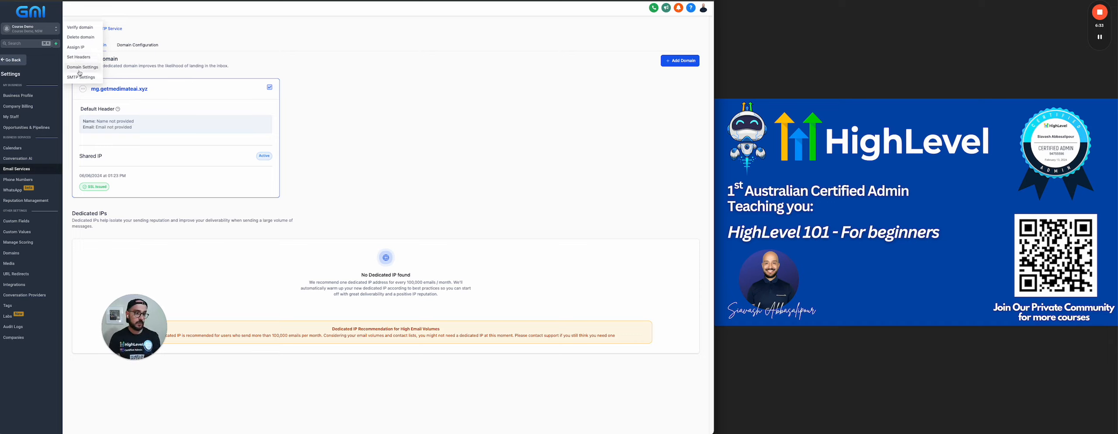
click(80, 28)
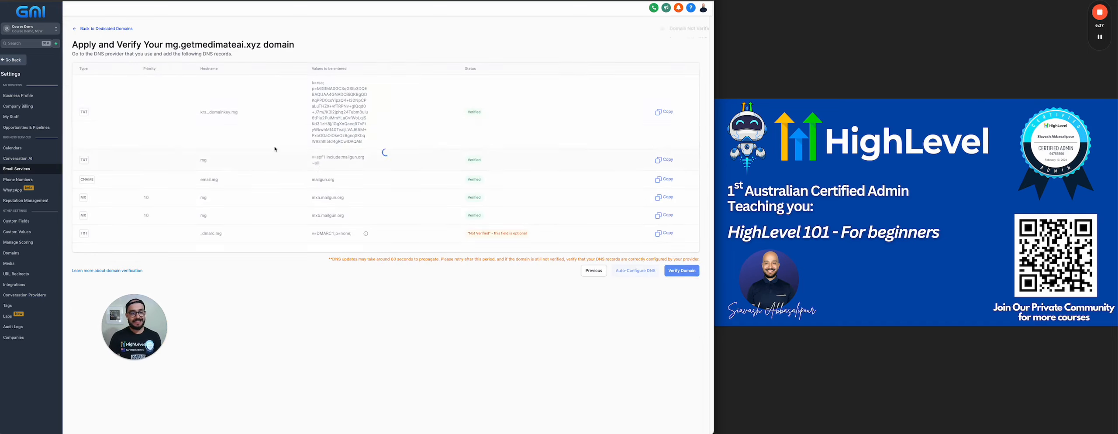
drag(71, 234, 258, 234)
click(296, 232)
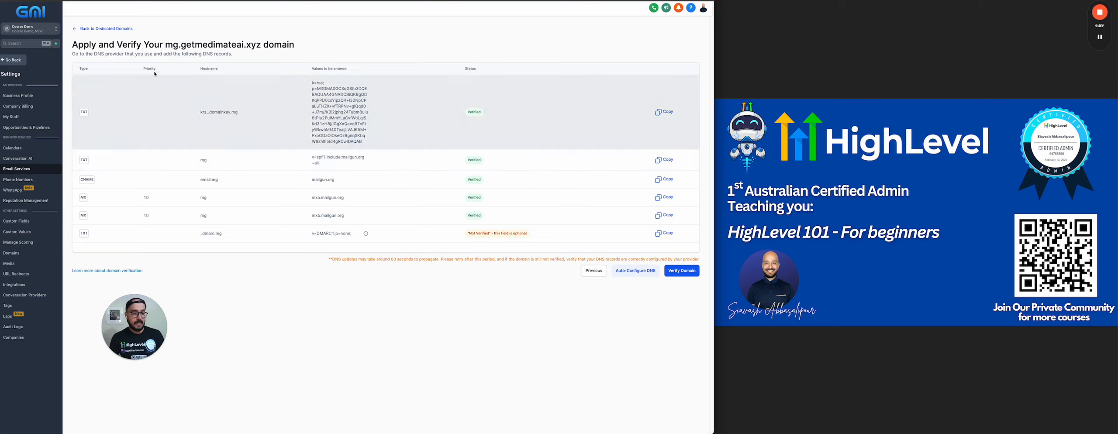
Rerun verification of the mg.getmedimateai.xyz domain from the dedicated domains list
click(126, 29)
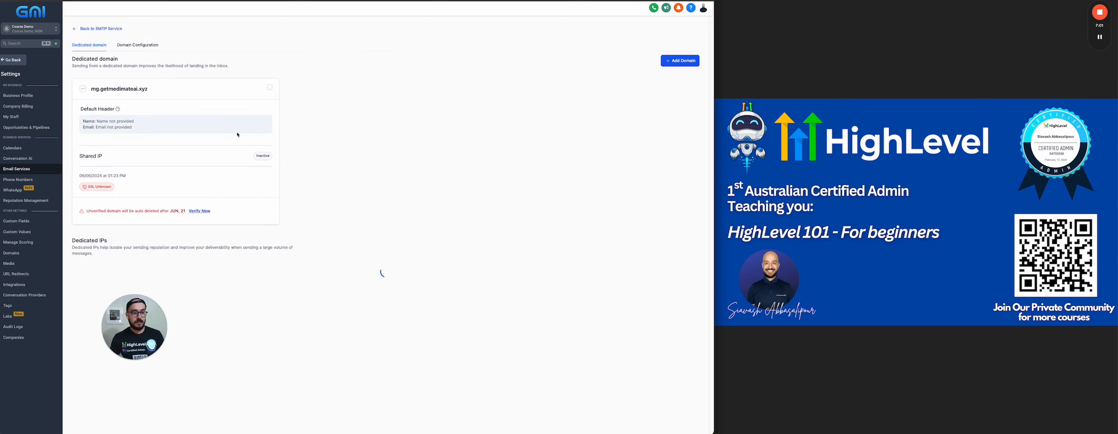
click(194, 212)
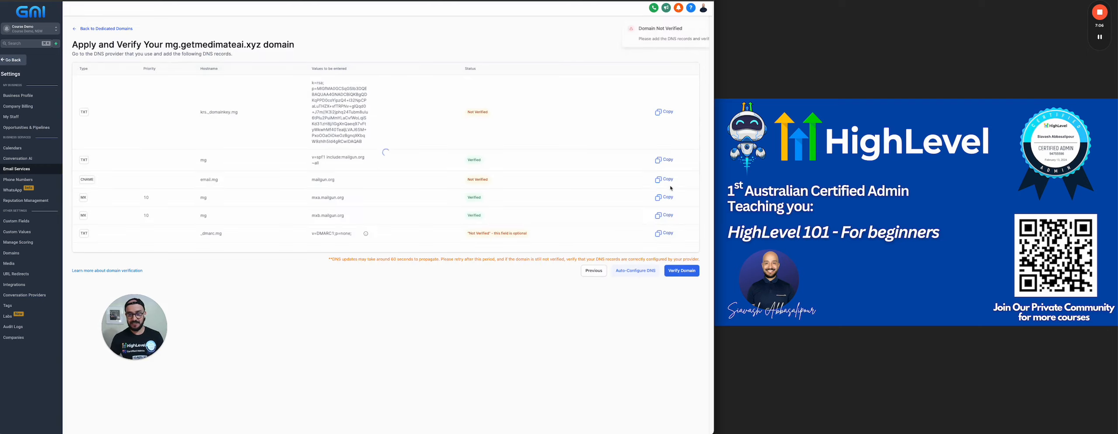
click(673, 269)
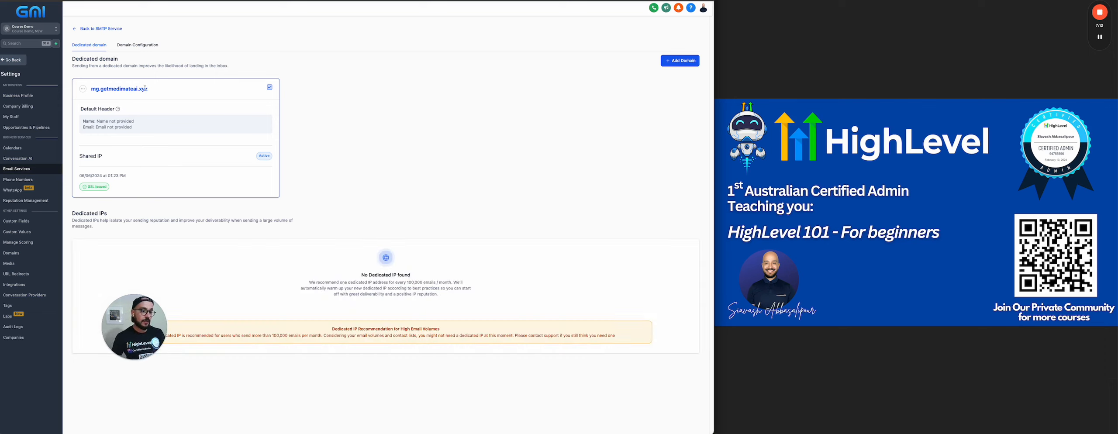
drag(170, 89, 95, 89)
key(super+c)
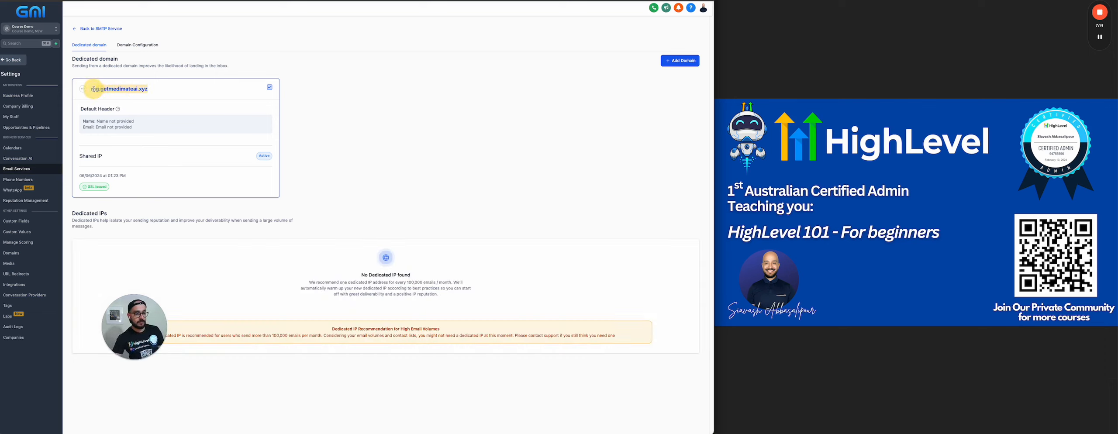
click(165, 92)
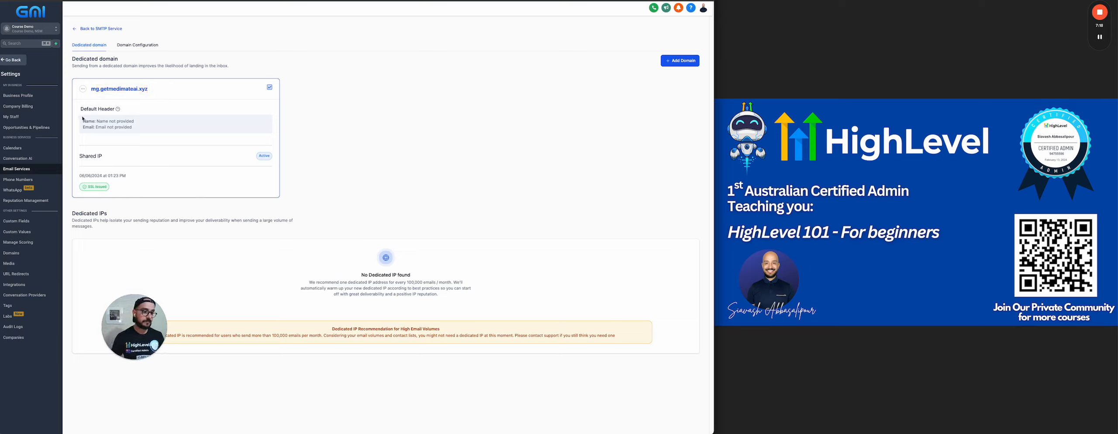
Check the Default Header explanation, open header settings for mg.getmedimateai.xyz, and enter the sender's full name as From Name
drag(80, 107, 136, 131)
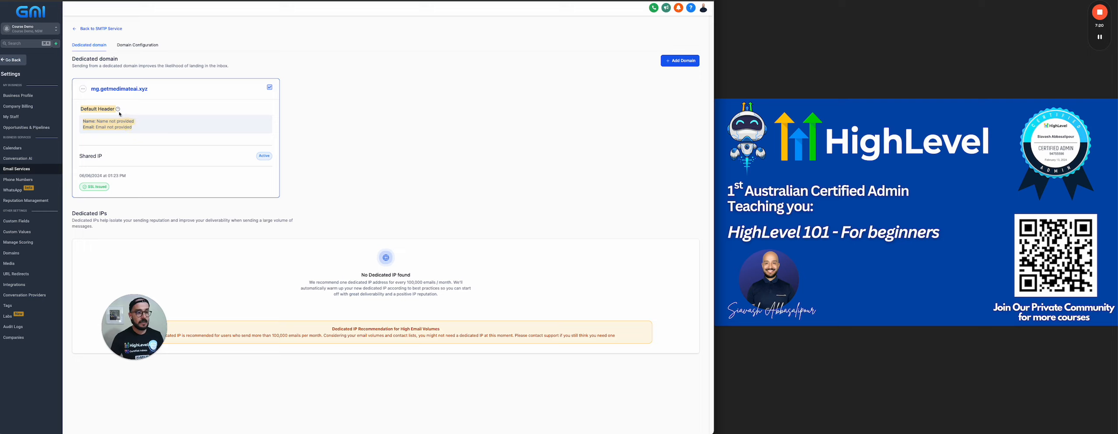
mouse_move(118, 110)
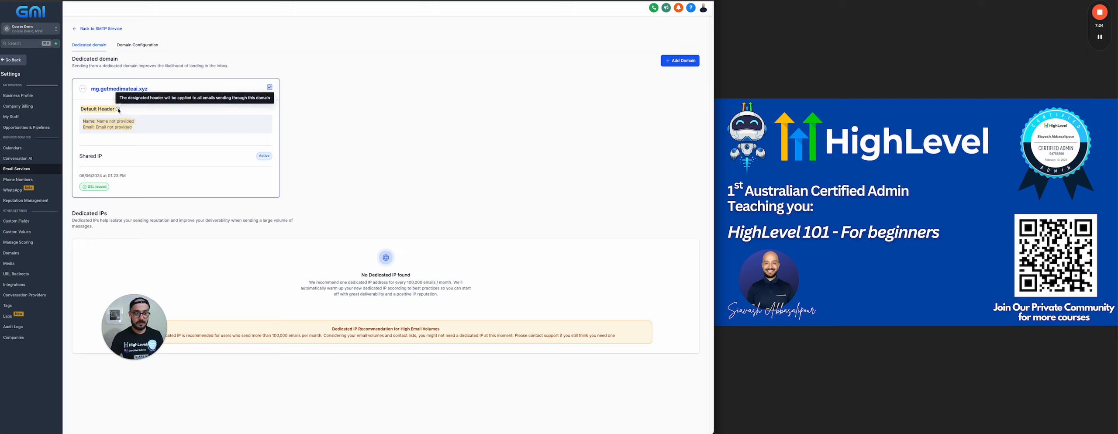
click(82, 88)
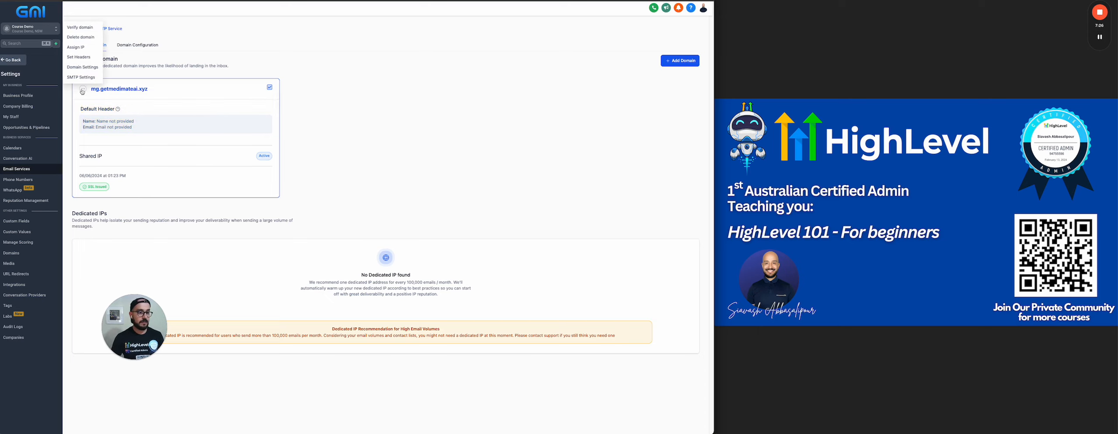
click(80, 57)
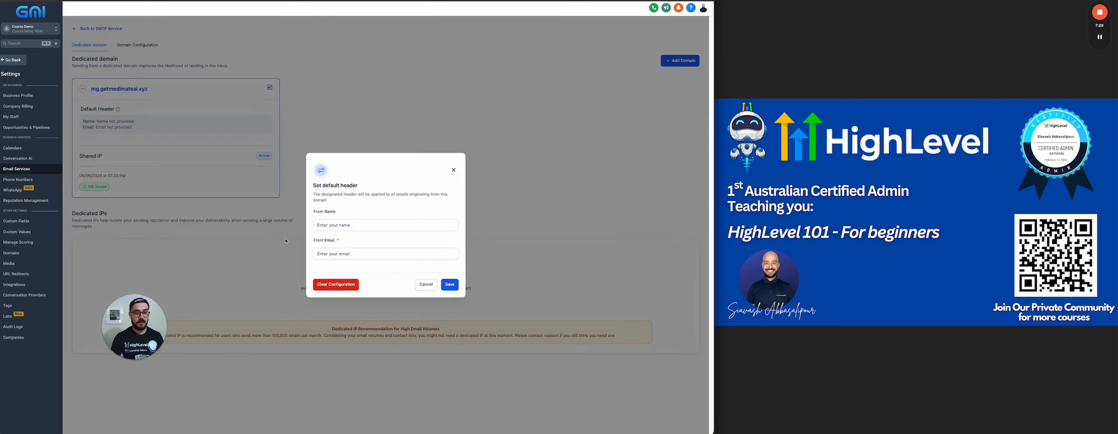
click(325, 226)
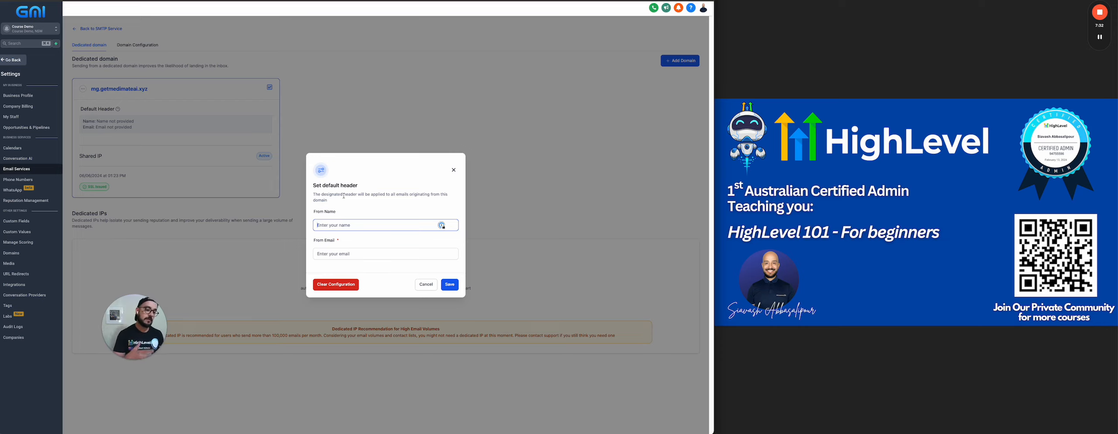
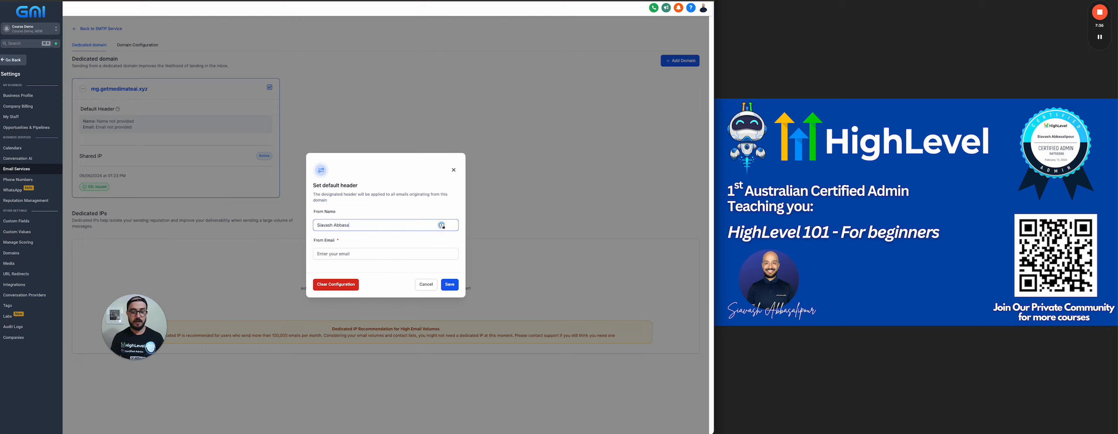
key(Tab)
Enter the sender's email address on the mg.getmedimateai.xyz subdomain as From Email and save the default header
text(si)
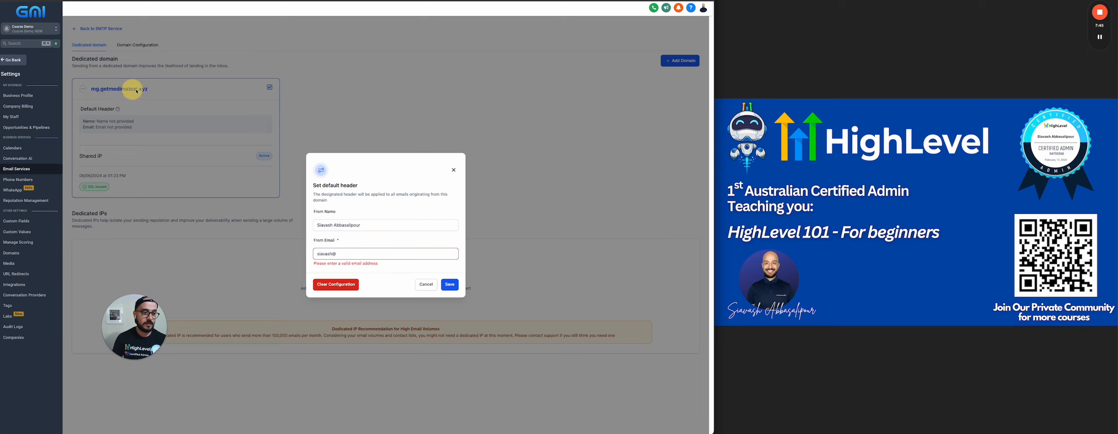
click(362, 253)
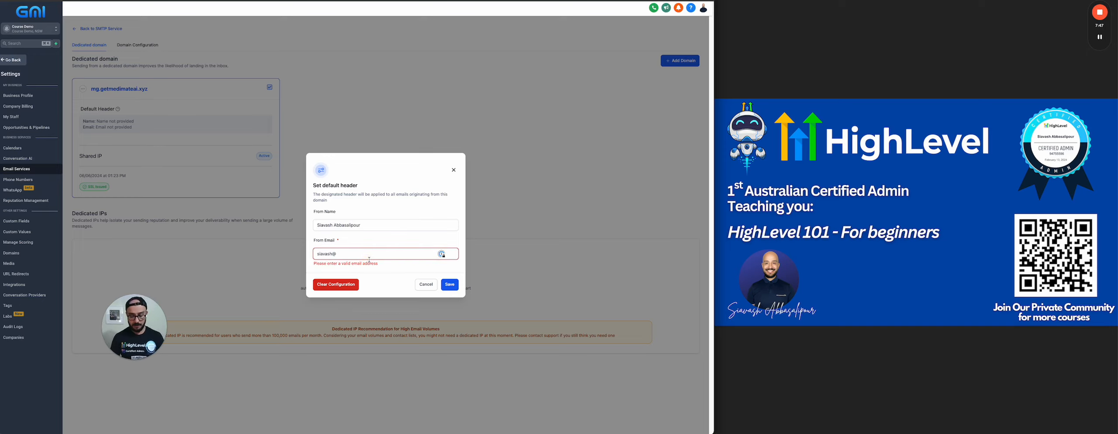
key(super+v)
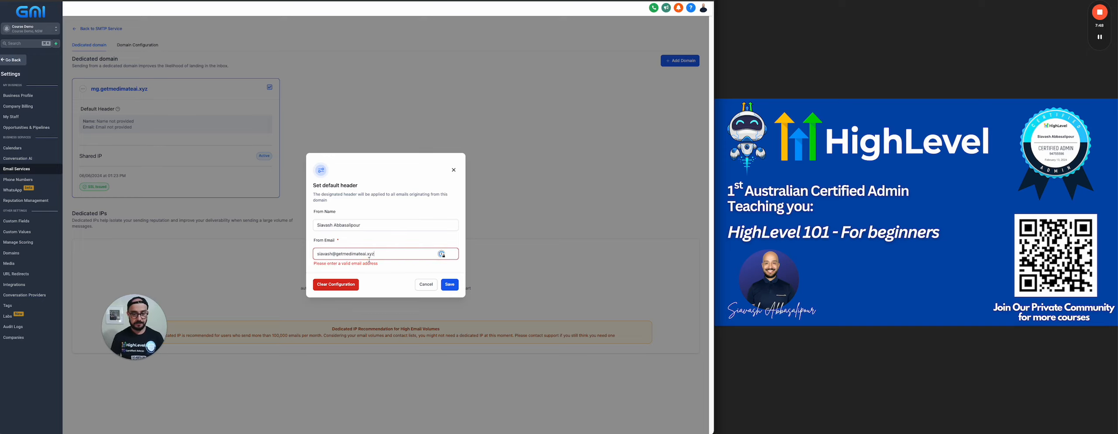
click(336, 254)
text(mg.)
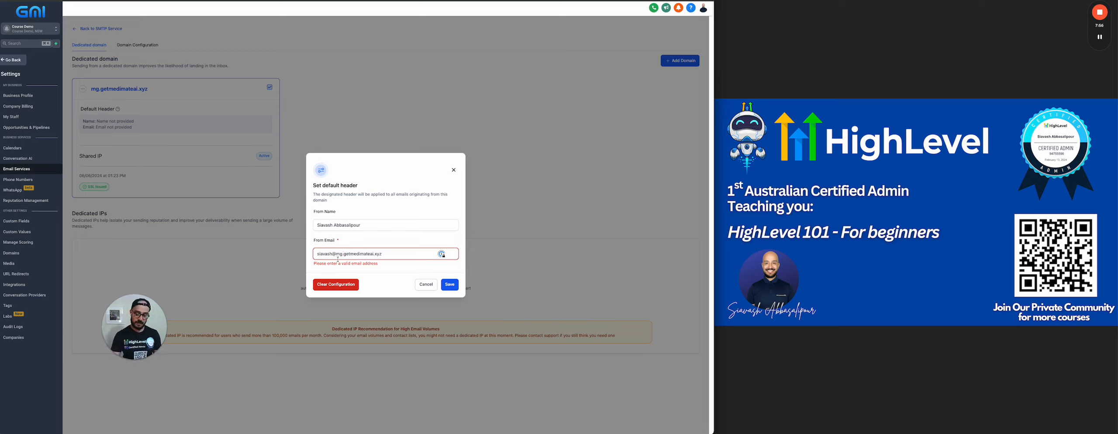
key(BackSpace)
key(BackSpace)
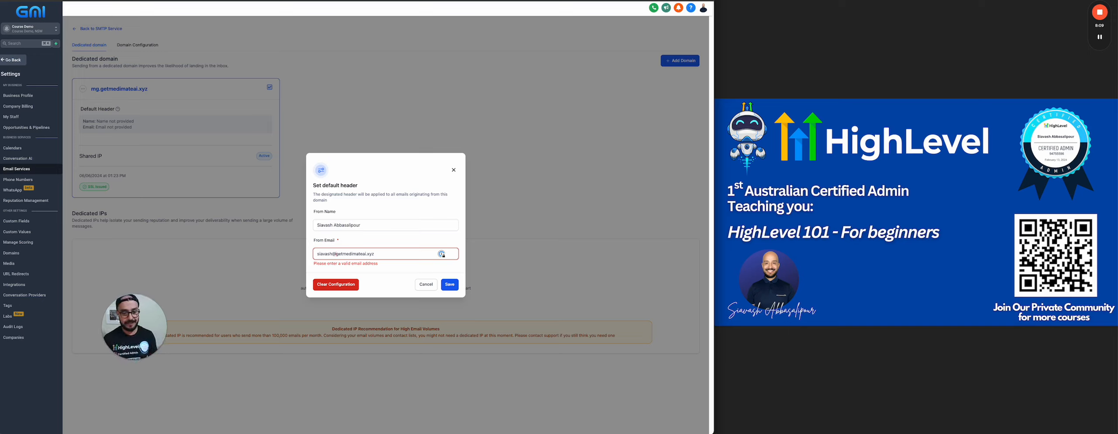
click(343, 254)
text(mg.)
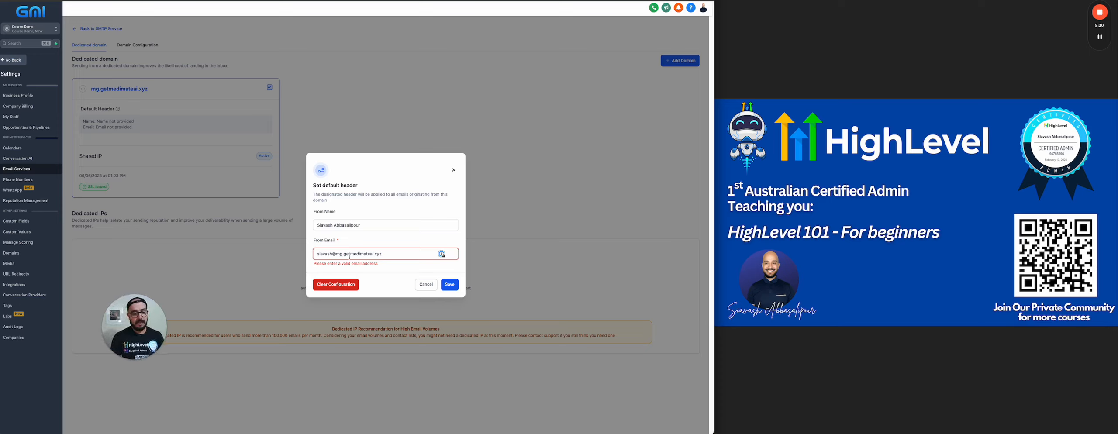
click(447, 287)
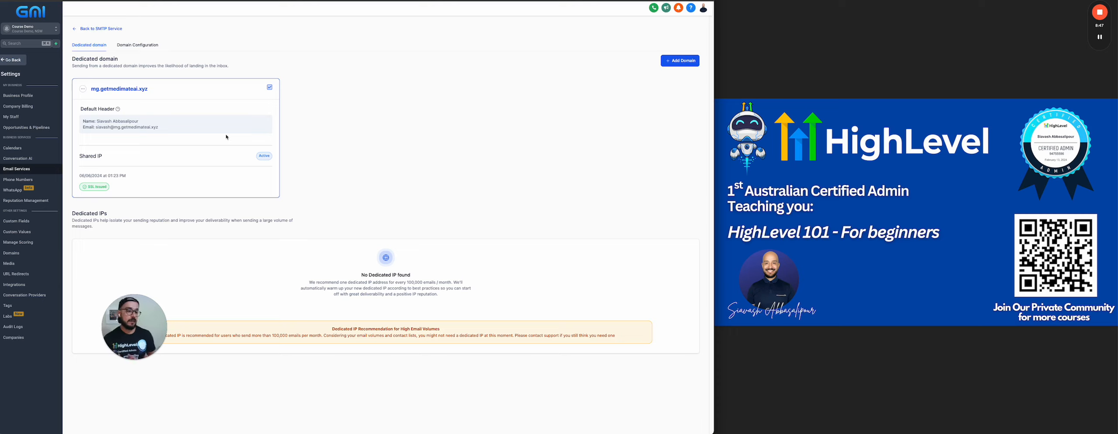
Review the domain configuration options and the dedicated IPs section, returning to the email services overview
click(131, 45)
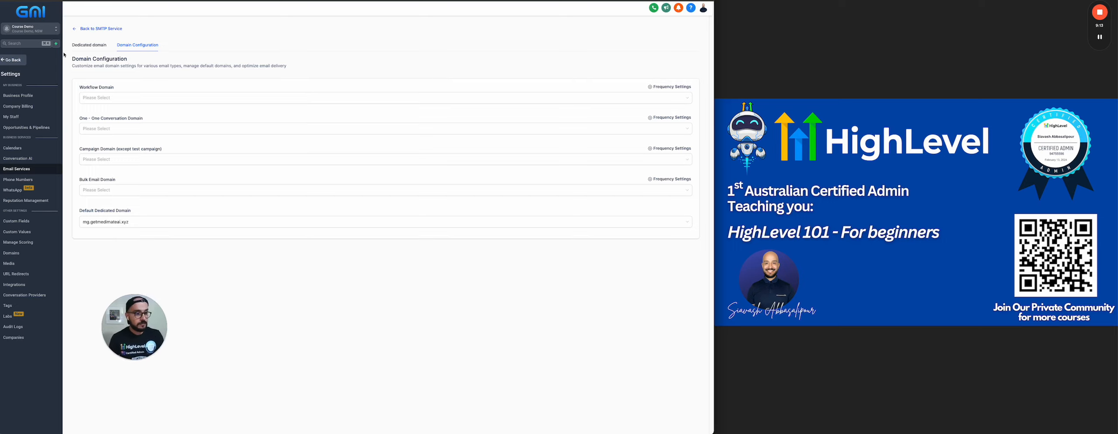
click(92, 45)
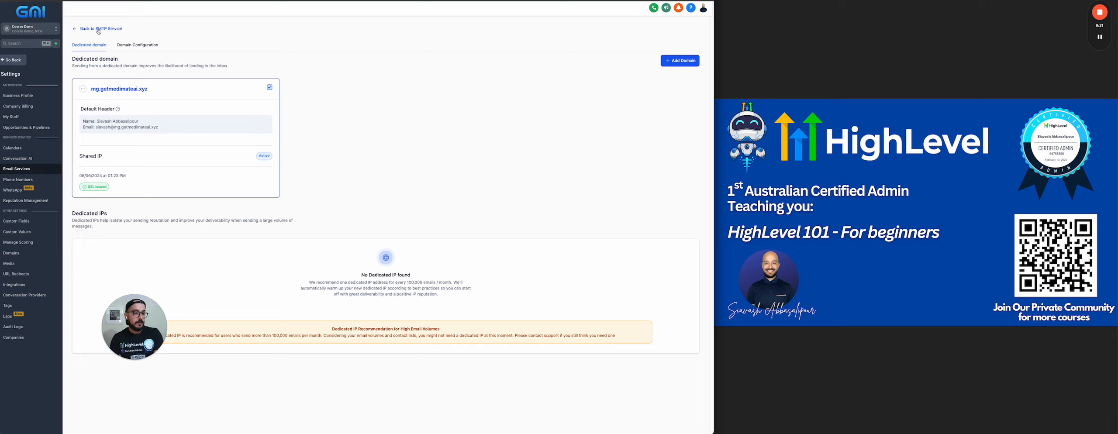
drag(407, 265, 397, 283)
click(355, 279)
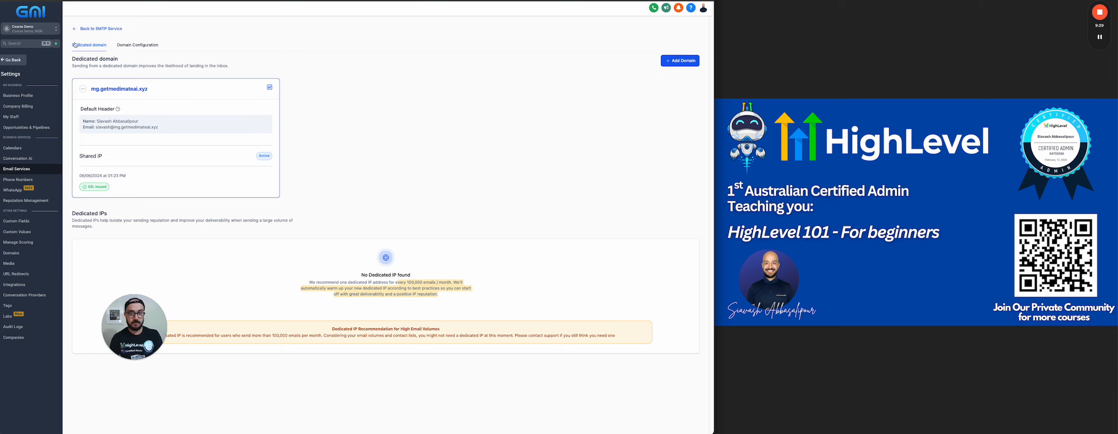
click(94, 32)
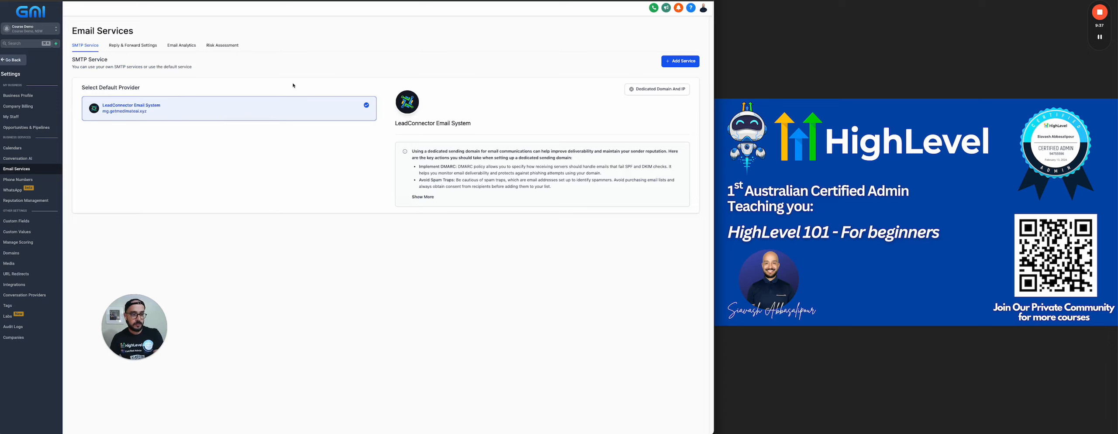
Add the recipient's email as the forwarding address in the reply and forward settings
click(131, 50)
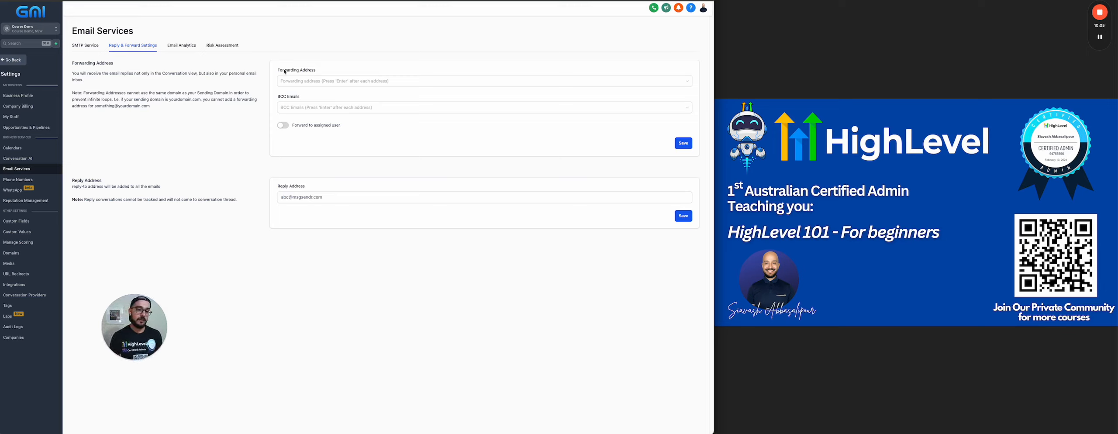
click(299, 81)
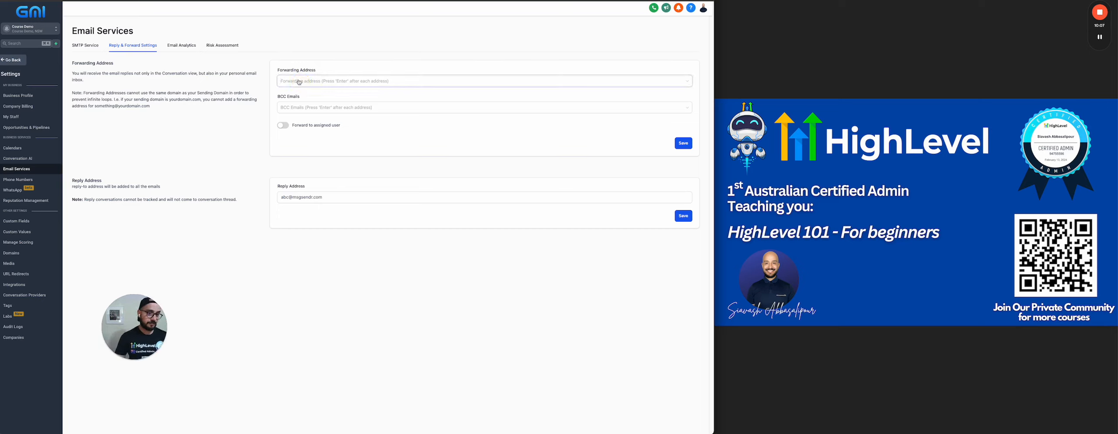
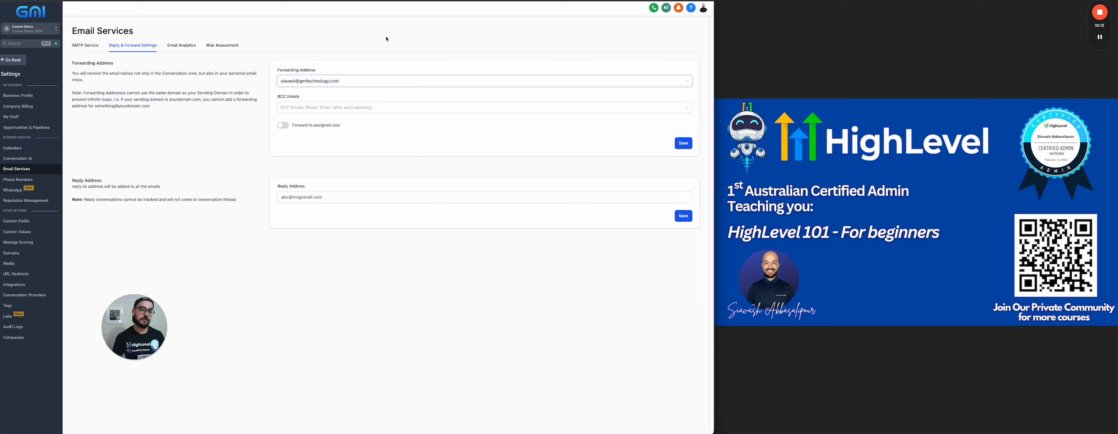
click(388, 70)
click(376, 79)
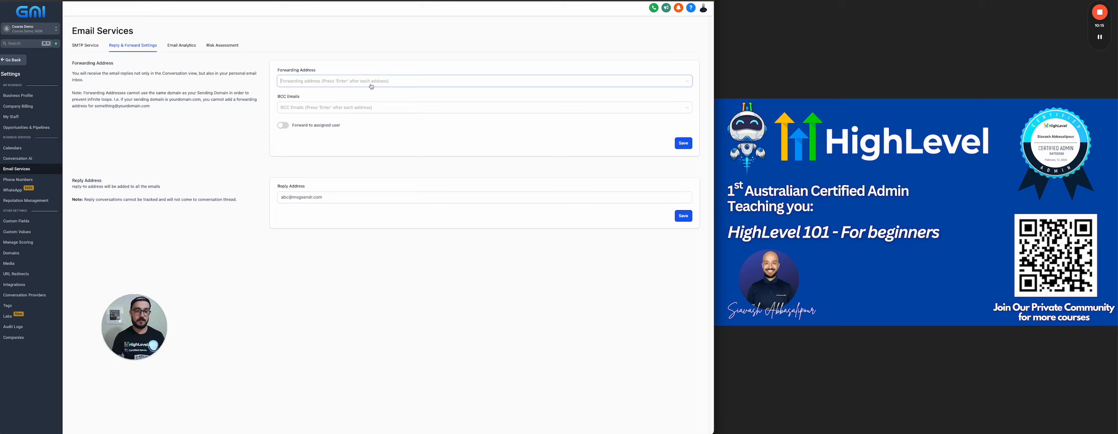
key(Return)
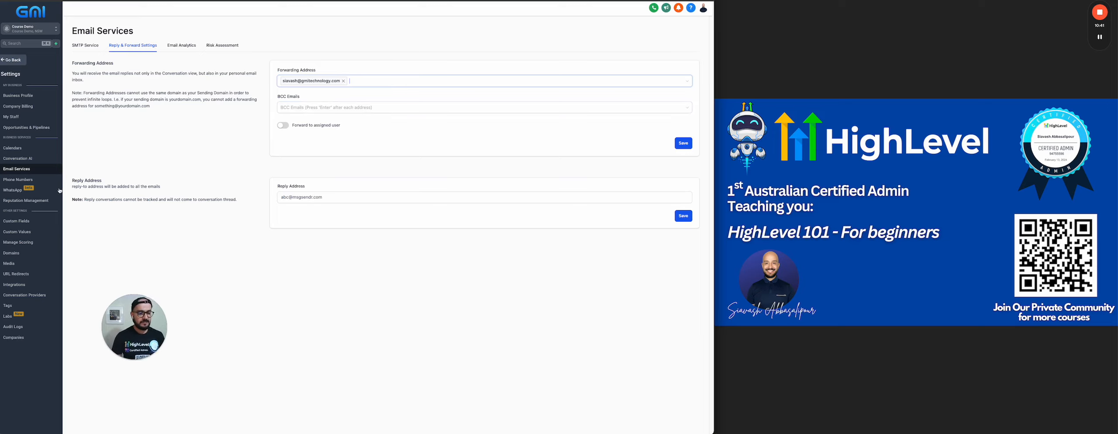
Read the Reply Address note about conversation tracking
drag(238, 200, 224, 200)
double_click(171, 199)
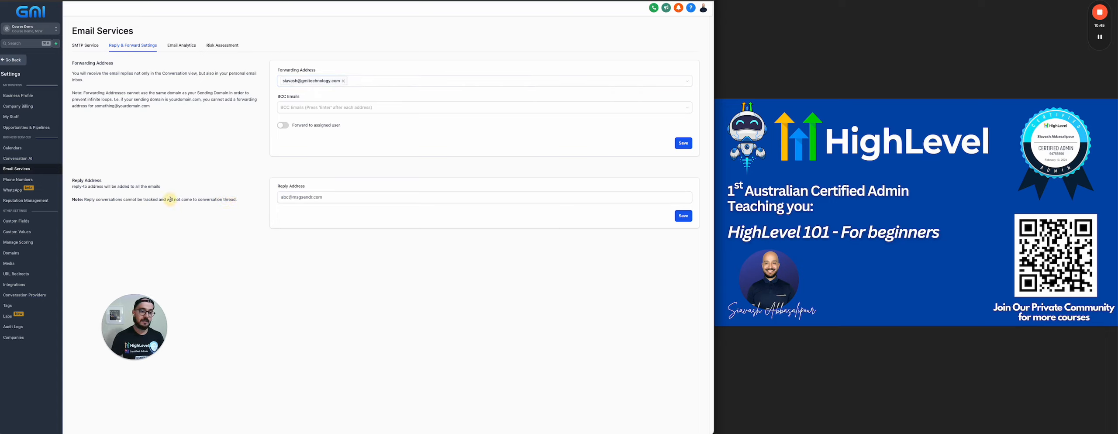
click(187, 199)
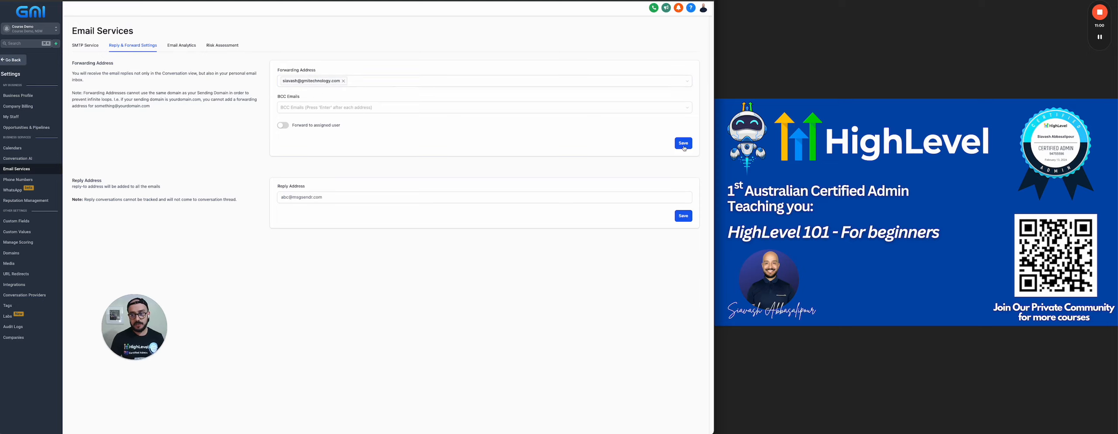
Review the email analytics and risk assessment pages, returning to the SMTP service settings
click(182, 45)
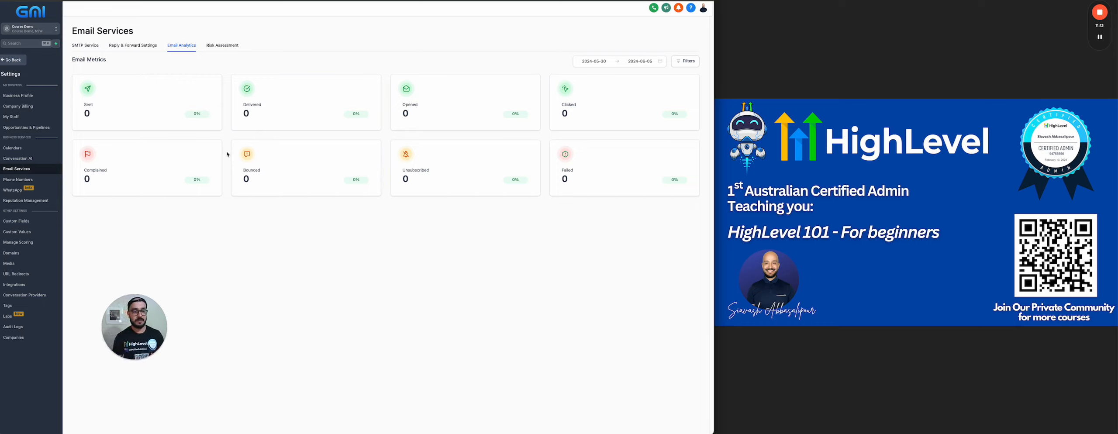
click(238, 48)
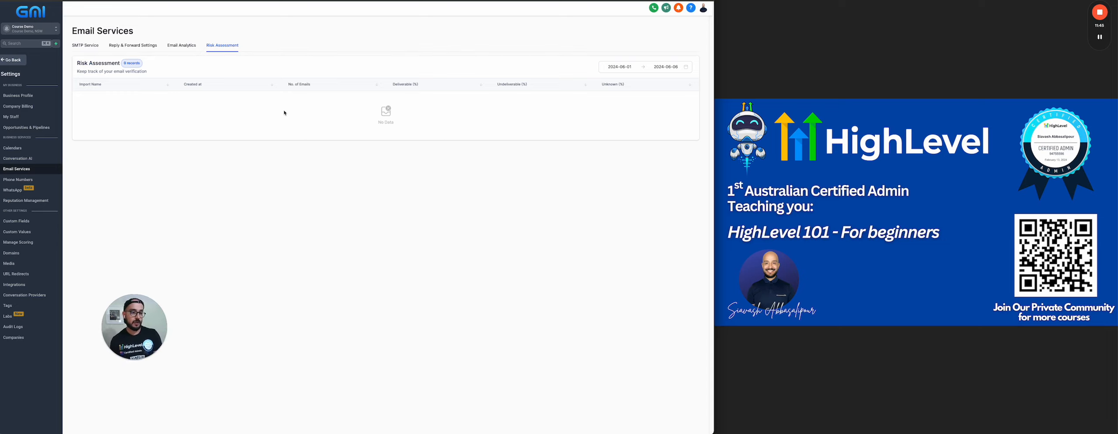
click(86, 45)
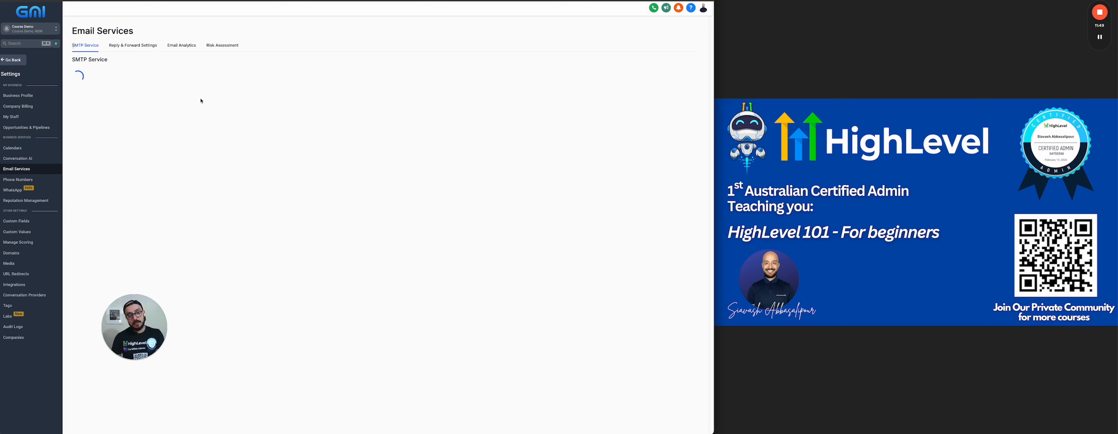